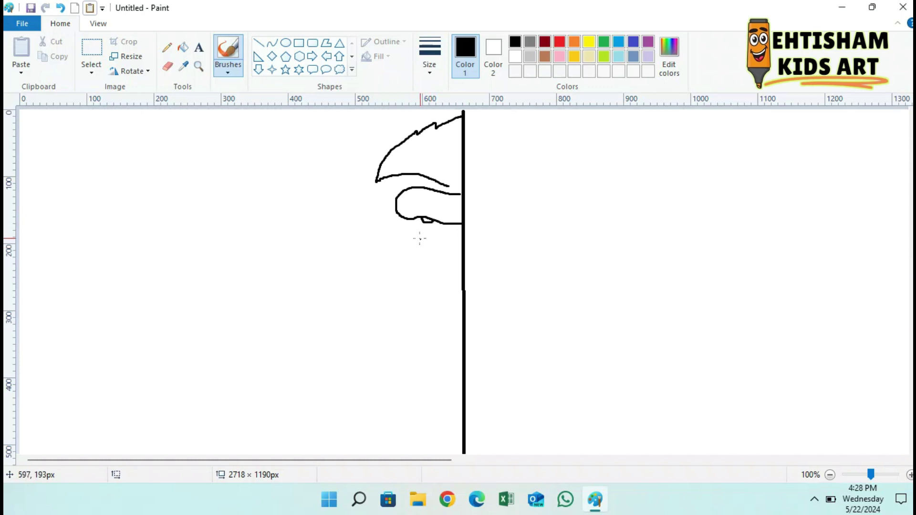
Draw the gorilla's under-eye creases, nostril and jagged fur outline from the temple down around the chin on the left half.
mouse_move(447, 266)
mouse_down()
mouse_move(438, 234)
mouse_move(461, 242)
mouse_move(445, 239)
mouse_move(456, 248)
mouse_move(446, 243)
mouse_move(450, 263)
mouse_up()
mouse_move(401, 221)
mouse_down()
mouse_move(419, 249)
mouse_move(437, 251)
mouse_move(426, 233)
mouse_up()
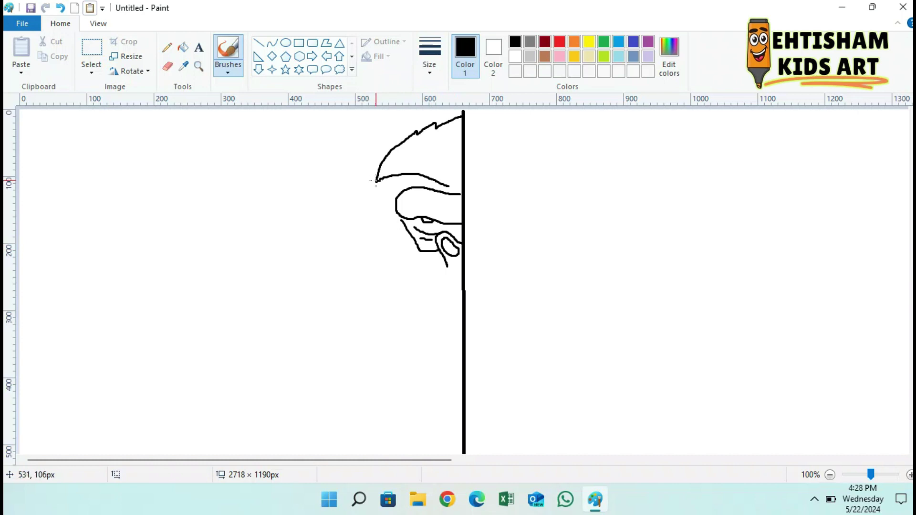
mouse_move(375, 181)
mouse_down()
mouse_move(364, 209)
mouse_move(391, 270)
mouse_move(396, 318)
mouse_move(424, 346)
mouse_move(463, 348)
mouse_up()
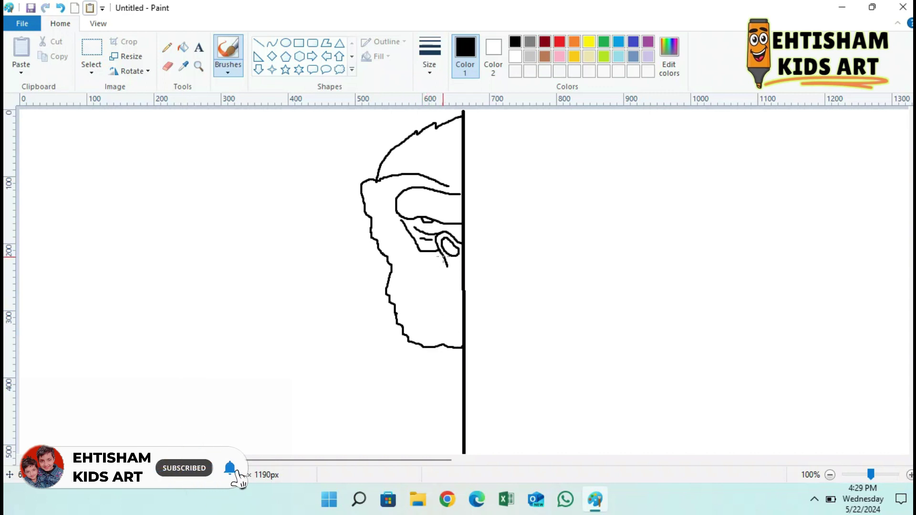
Draw the gorilla's muzzle curve below the nostril and an open mouth with divided teeth up to the center line.
mouse_move(443, 255)
mouse_down()
mouse_move(406, 301)
mouse_move(425, 318)
mouse_move(465, 321)
mouse_up()
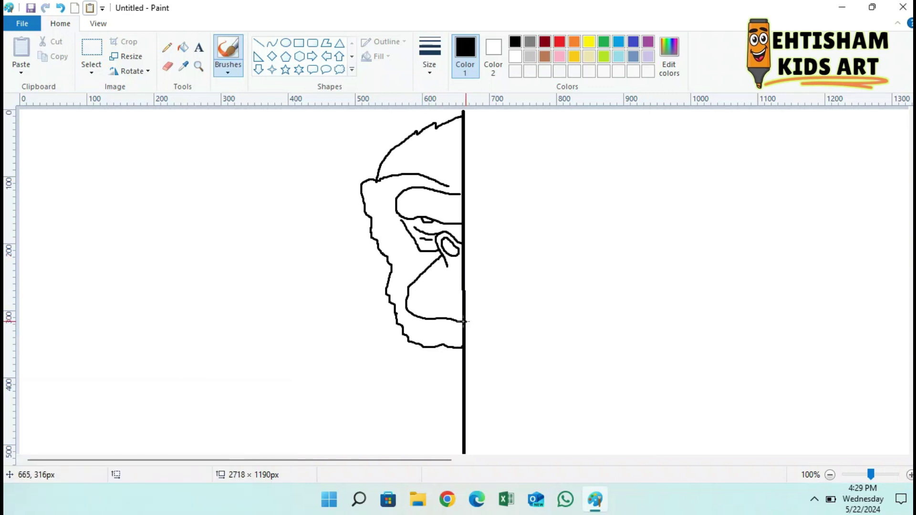
mouse_move(422, 301)
mouse_down()
mouse_move(460, 291)
mouse_move(447, 311)
mouse_up()
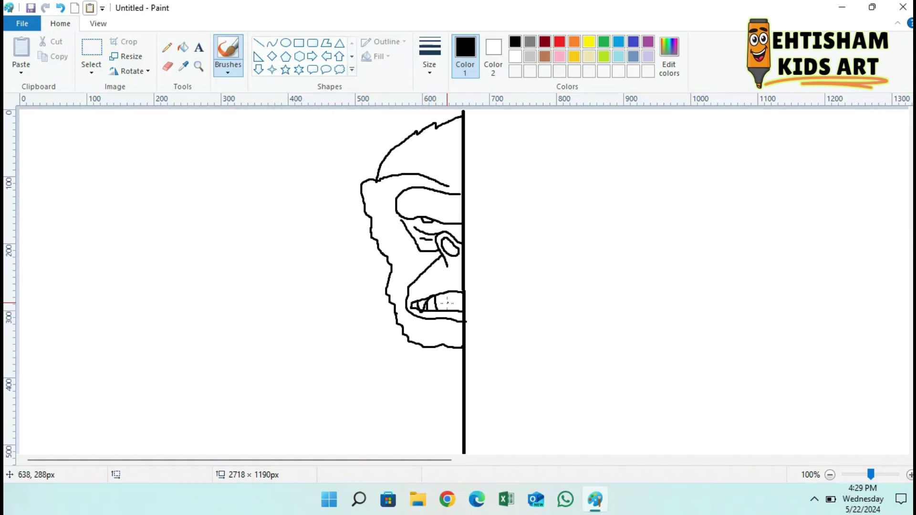
drag(447, 293, 449, 309)
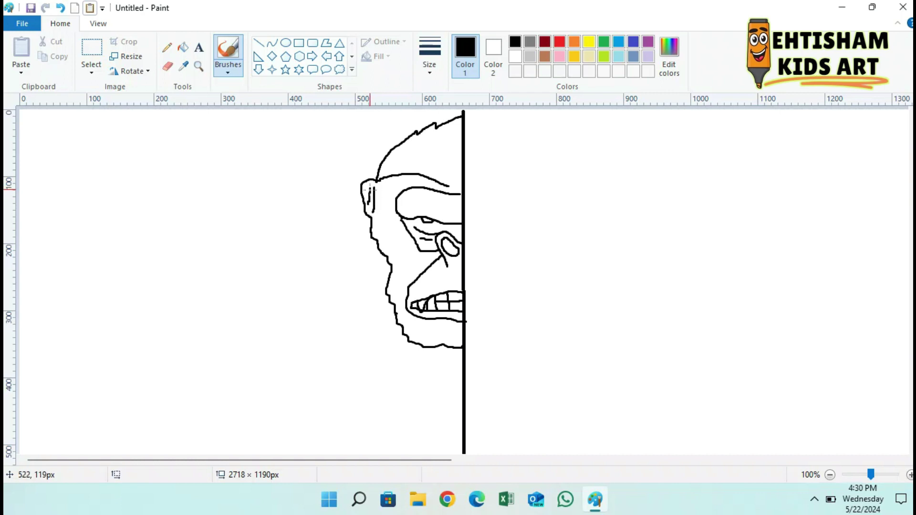
Draw the gorilla's ear, shoulder, arm and base line, with small fur marks and a chest curve reaching the center line.
mouse_move(377, 181)
mouse_down()
mouse_move(366, 179)
mouse_move(356, 196)
mouse_move(370, 235)
mouse_move(359, 227)
mouse_move(333, 272)
mouse_move(259, 340)
mouse_move(247, 396)
mouse_up()
mouse_move(258, 338)
mouse_down()
mouse_move(201, 400)
mouse_move(215, 424)
mouse_move(463, 427)
mouse_up()
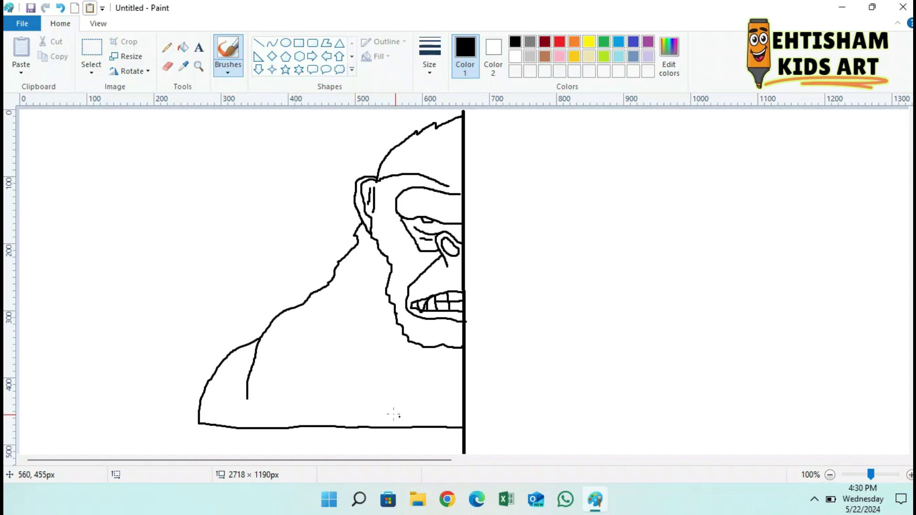
drag(318, 311, 315, 323)
drag(286, 362, 287, 373)
drag(361, 293, 370, 299)
mouse_move(310, 423)
mouse_down()
mouse_move(343, 358)
mouse_move(467, 359)
mouse_up()
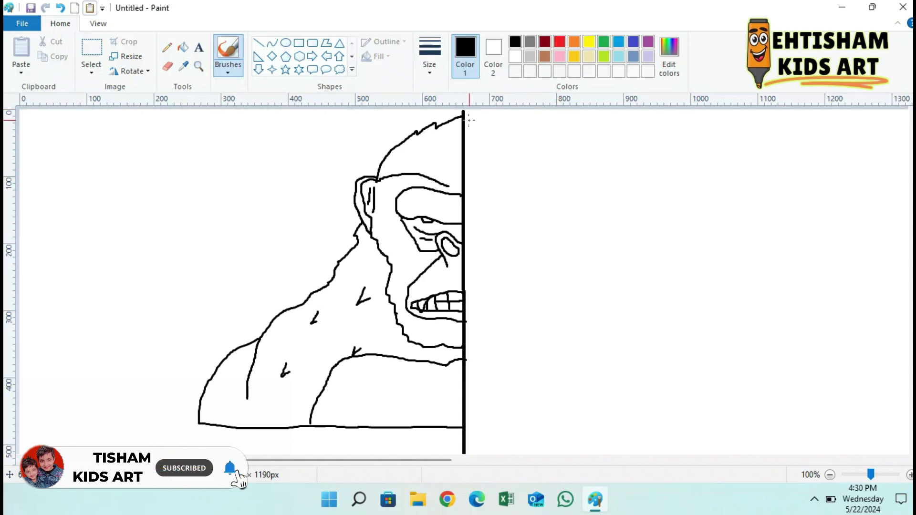
Draw Godzilla's rounded head outline, brow and small eye on the right half, undoing the stray forehead strokes.
drag(463, 116, 530, 153)
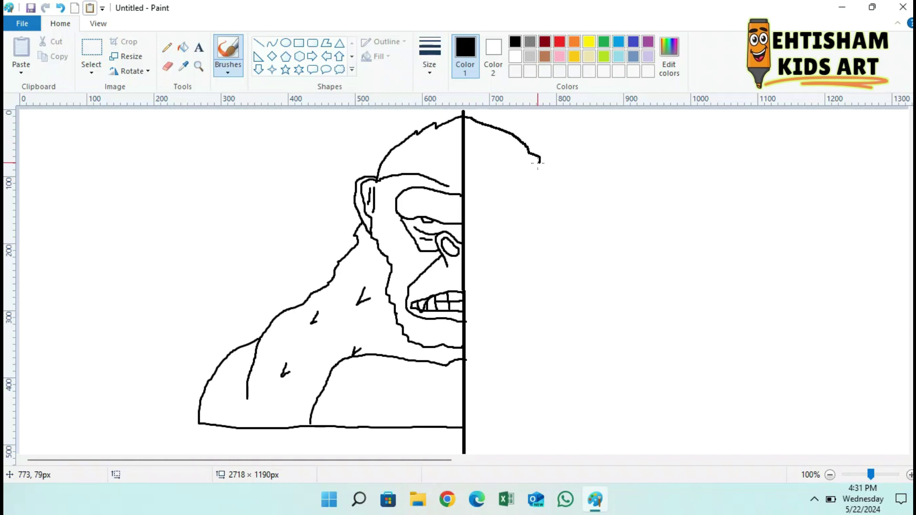
mouse_move(500, 222)
mouse_down()
mouse_move(464, 222)
mouse_move(513, 218)
mouse_up()
mouse_move(495, 151)
mouse_down()
mouse_move(512, 162)
mouse_move(508, 176)
mouse_move(514, 200)
mouse_up()
click(62, 7)
click(62, 7)
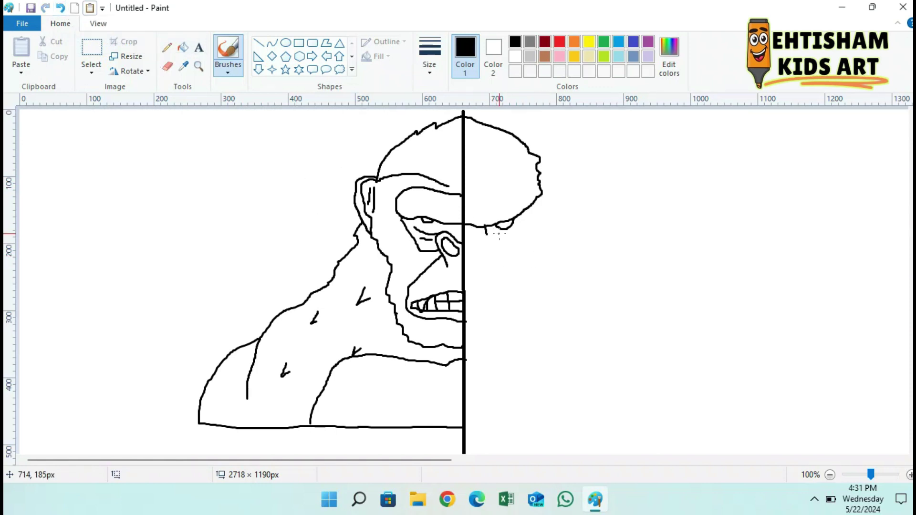
Draw Godzilla's snout, pointed upper and lower teeth, open mouth and lower jaw curving out to the cheek.
mouse_move(502, 237)
mouse_down()
mouse_move(506, 263)
mouse_move(462, 274)
mouse_move(487, 243)
mouse_move(491, 268)
mouse_up()
drag(503, 282, 466, 277)
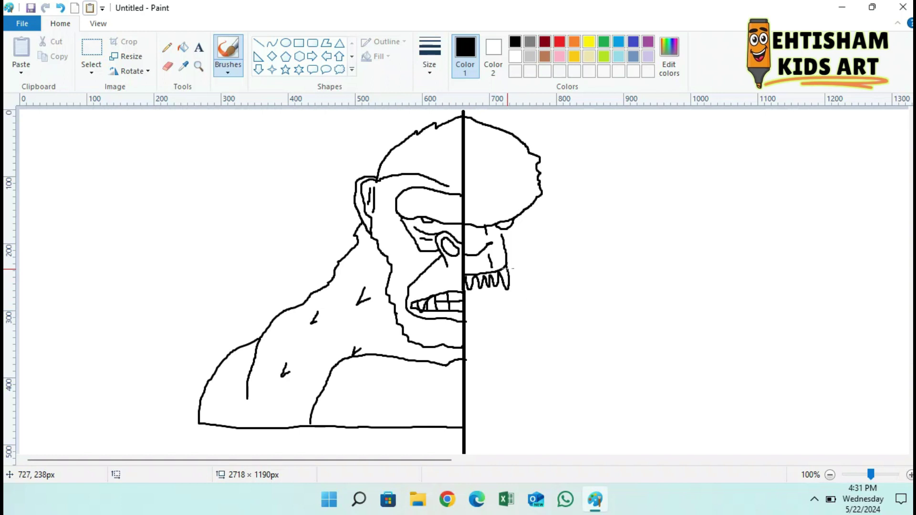
drag(515, 253, 527, 241)
mouse_move(579, 249)
mouse_down()
mouse_move(577, 283)
mouse_move(507, 329)
mouse_move(465, 330)
mouse_move(464, 307)
mouse_move(493, 309)
mouse_move(554, 224)
mouse_up()
drag(463, 313, 501, 301)
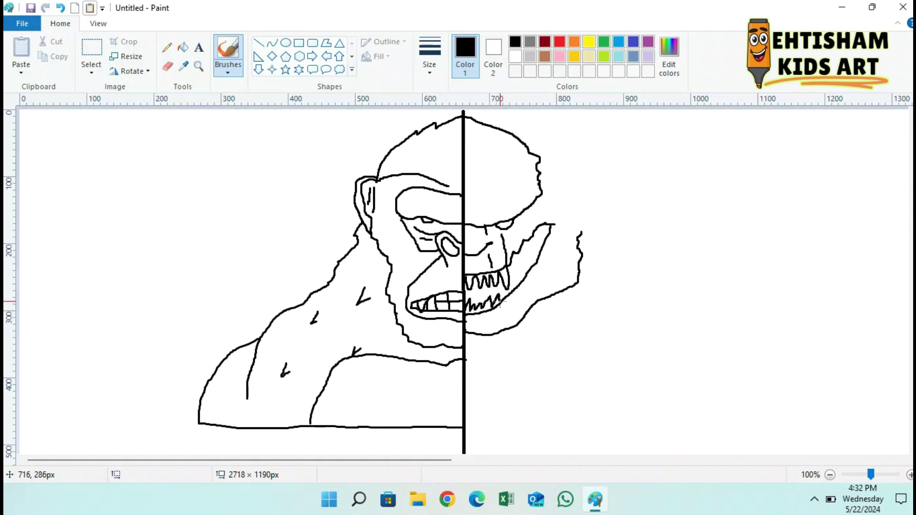
Erase the excess around Godzilla's eye and draw the neck and body outline sloping down to close at the center line.
click(167, 67)
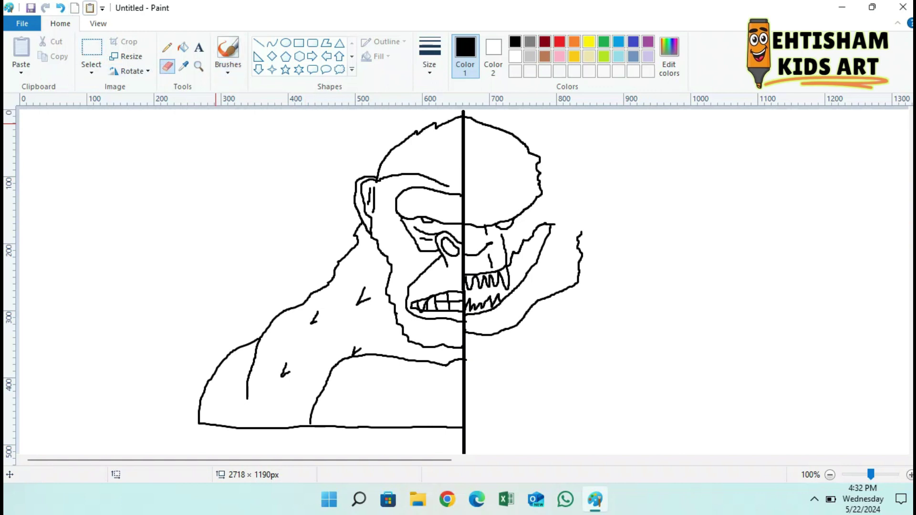
mouse_move(498, 226)
mouse_down()
mouse_move(513, 219)
mouse_move(499, 224)
mouse_up()
click(228, 53)
mouse_move(540, 162)
mouse_down()
mouse_move(589, 209)
mouse_move(639, 322)
mouse_move(695, 387)
mouse_move(692, 406)
mouse_move(458, 427)
mouse_up()
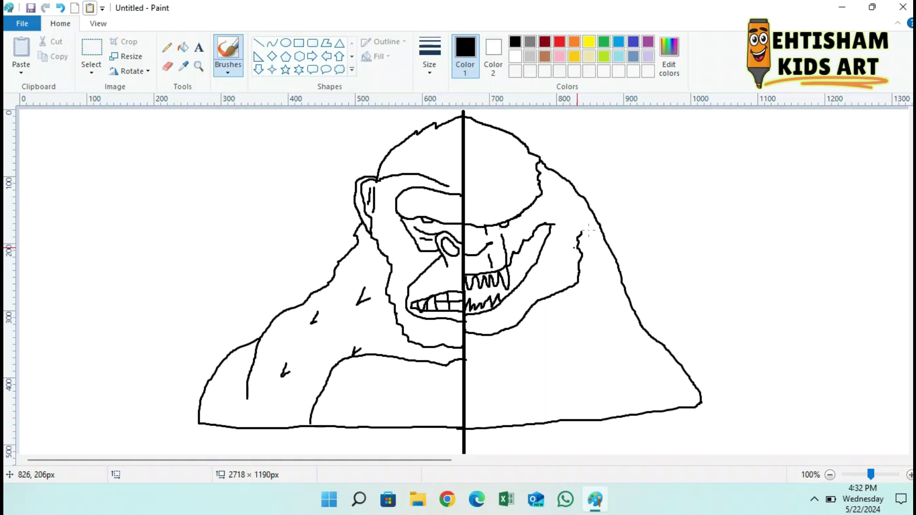
Draw small scale marks on Godzilla's forehead and a row of jagged spikes along the head and back.
mouse_move(494, 156)
mouse_down()
mouse_move(507, 161)
mouse_move(506, 188)
mouse_up()
mouse_move(548, 166)
mouse_down()
mouse_move(618, 130)
mouse_move(584, 193)
mouse_move(609, 197)
mouse_move(605, 212)
mouse_move(625, 215)
mouse_move(624, 234)
mouse_move(670, 225)
mouse_move(623, 285)
mouse_move(645, 283)
mouse_move(661, 343)
mouse_move(707, 346)
mouse_move(691, 384)
mouse_up()
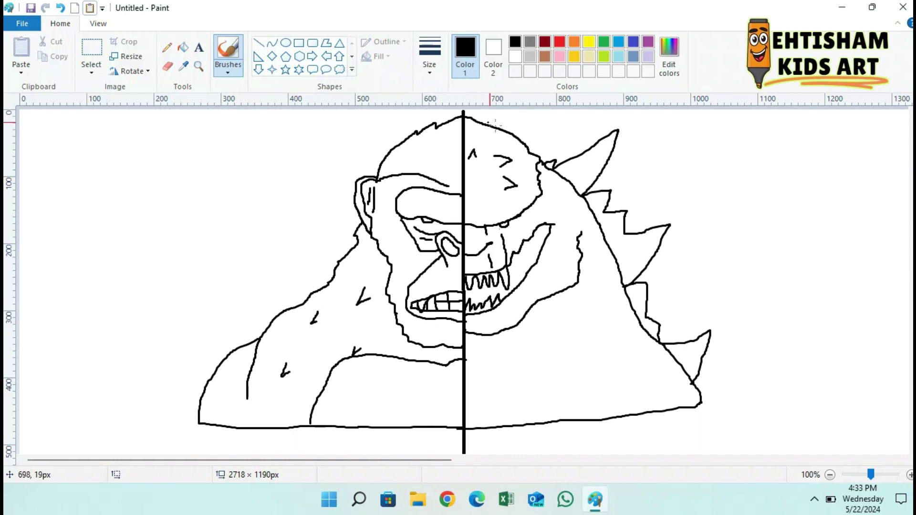
mouse_move(506, 129)
mouse_down()
mouse_move(546, 118)
mouse_move(568, 135)
mouse_move(554, 164)
mouse_up()
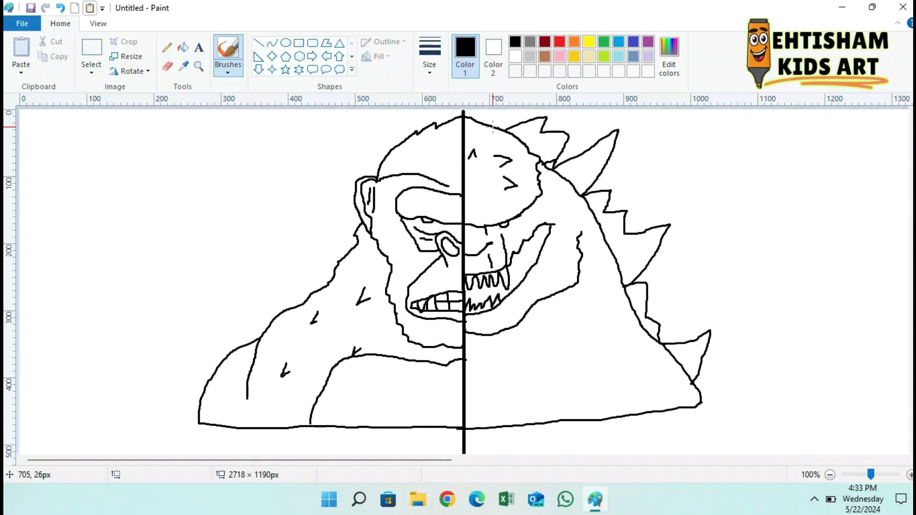
drag(486, 125, 465, 111)
Try filling Godzilla's body with a custom dark purple of red 72, green 0, blue 72, and undo the fill.
click(183, 46)
click(669, 57)
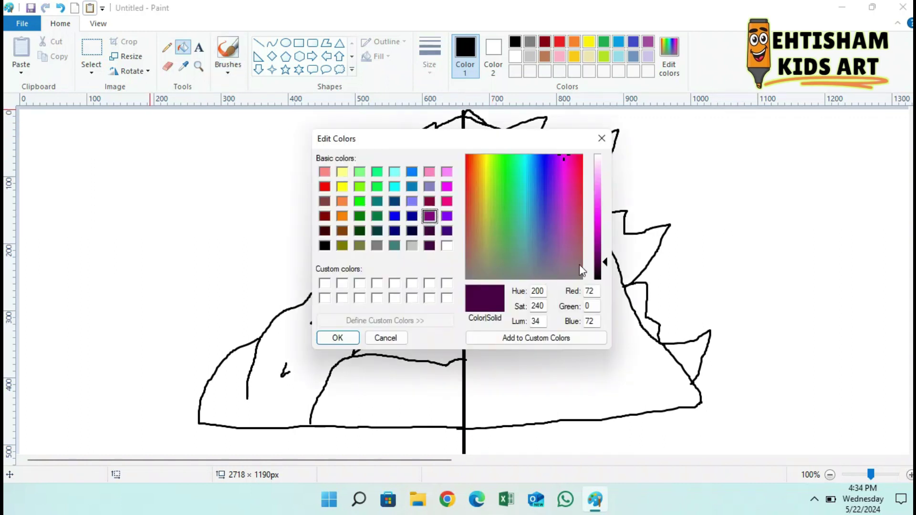
click(337, 338)
click(541, 289)
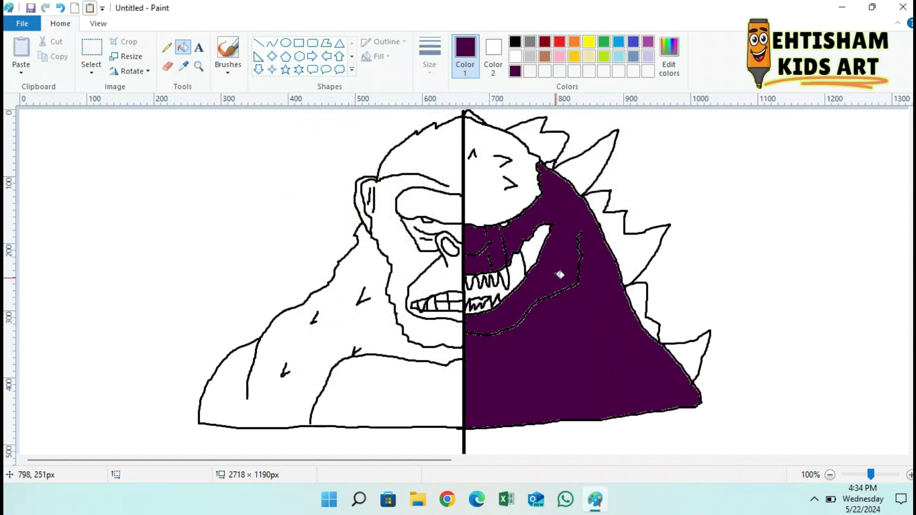
click(59, 8)
Mix a custom dark gray from the palette gray and fill Godzilla's body and head with it.
click(529, 42)
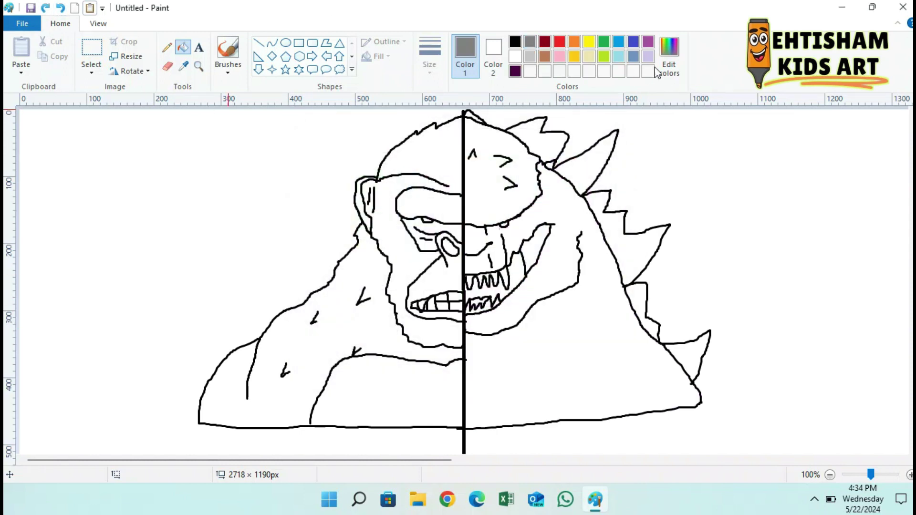
click(669, 53)
click(603, 231)
click(603, 235)
click(604, 242)
click(603, 247)
click(337, 338)
click(557, 302)
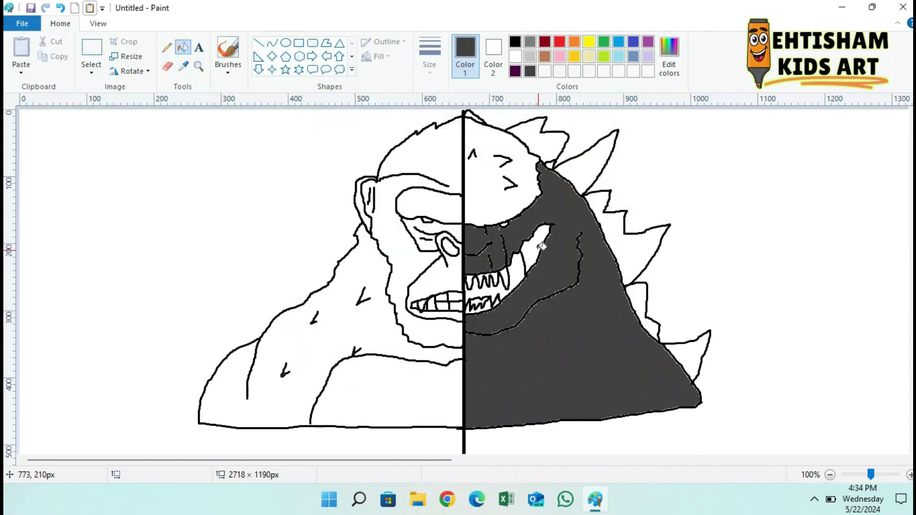
click(482, 202)
Add bright magenta and a darker shade of it as custom colors, keeping the darker shade active.
click(668, 54)
click(446, 187)
click(339, 338)
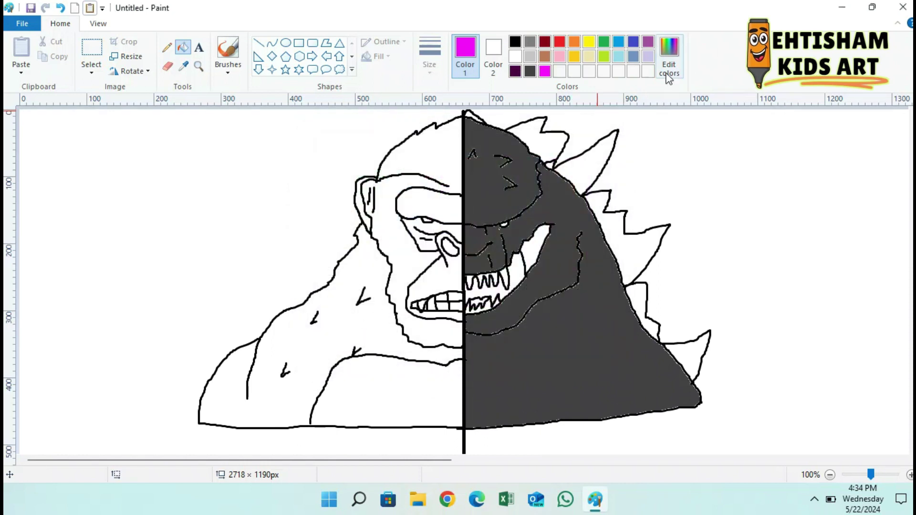
click(670, 56)
click(603, 234)
click(338, 338)
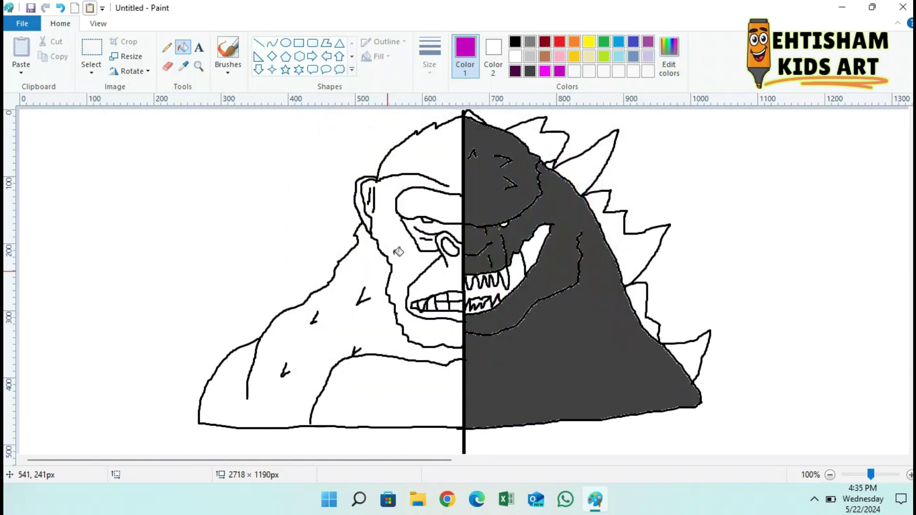
Fill Godzilla's head and back spikes and the eye with the darker magenta.
click(475, 117)
click(532, 132)
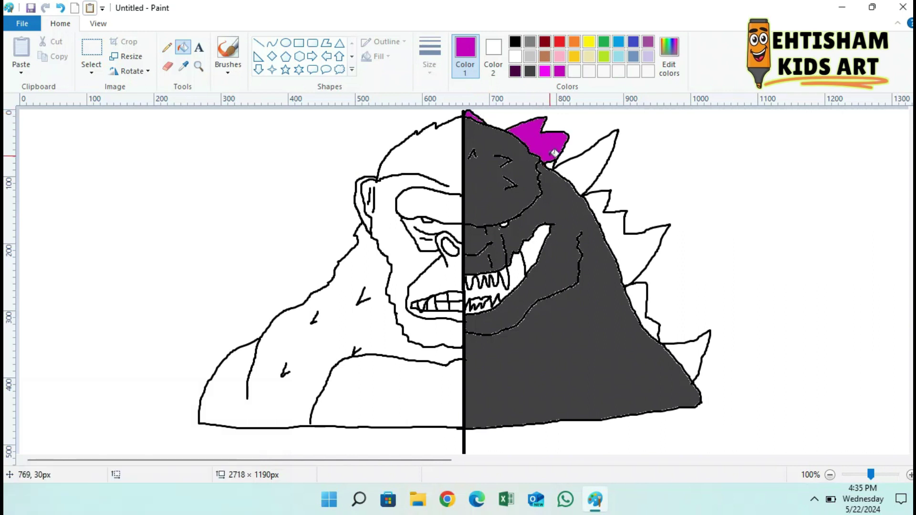
click(559, 164)
click(604, 195)
click(505, 224)
click(635, 299)
click(694, 345)
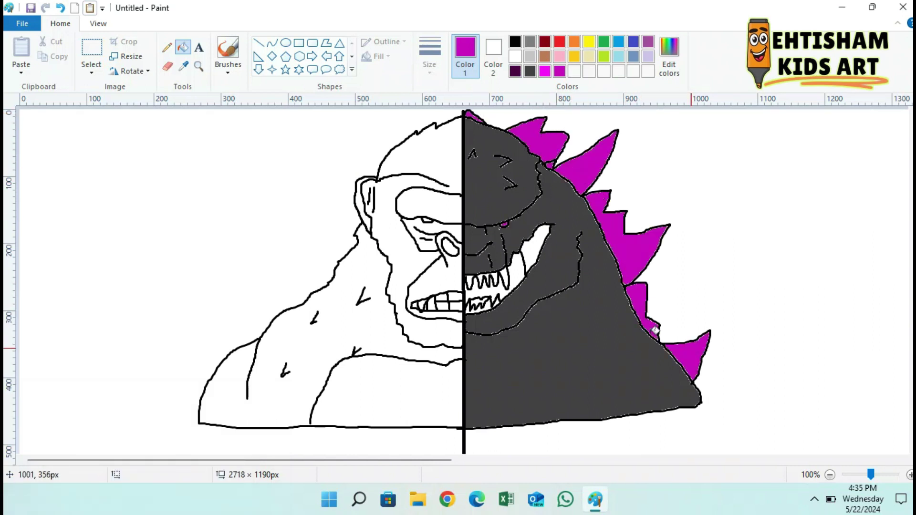
Fill the inside of Godzilla's mouth with bright magenta and the gap behind the lower teeth with light pink.
click(544, 71)
click(519, 265)
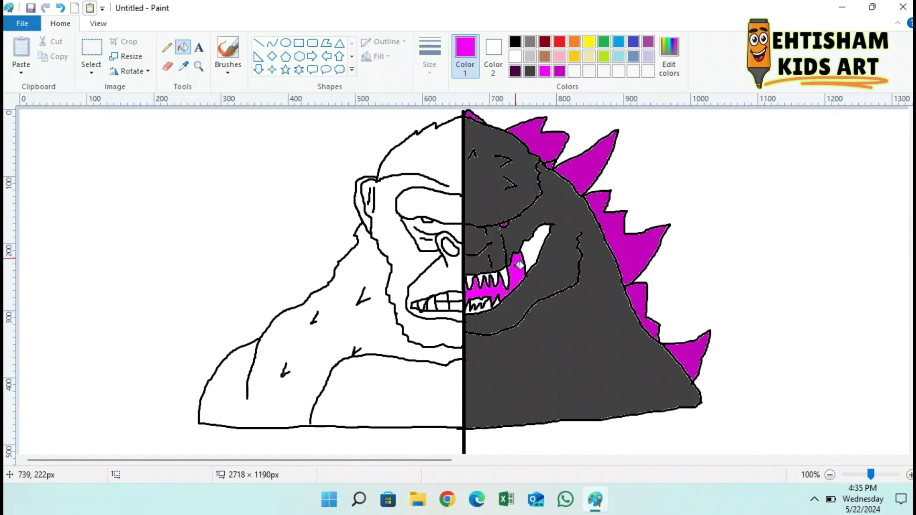
click(542, 233)
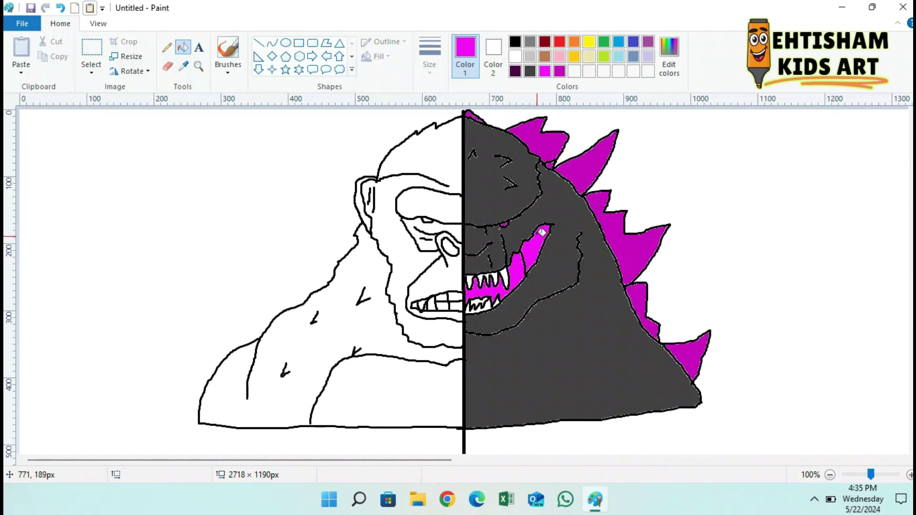
click(559, 58)
click(478, 301)
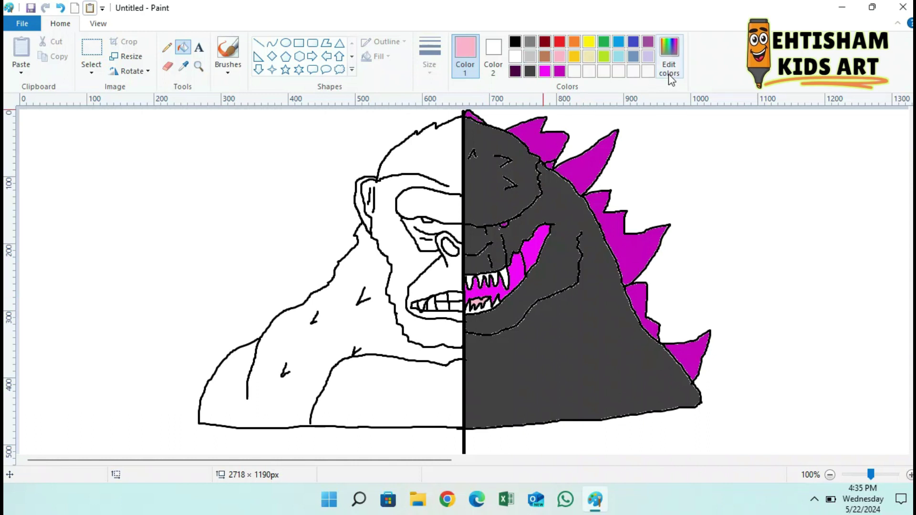
click(668, 55)
click(359, 246)
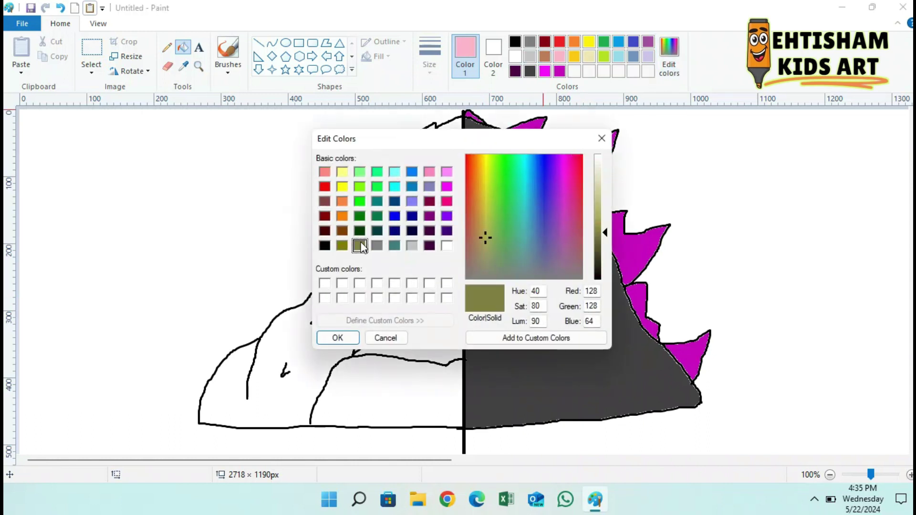
click(602, 139)
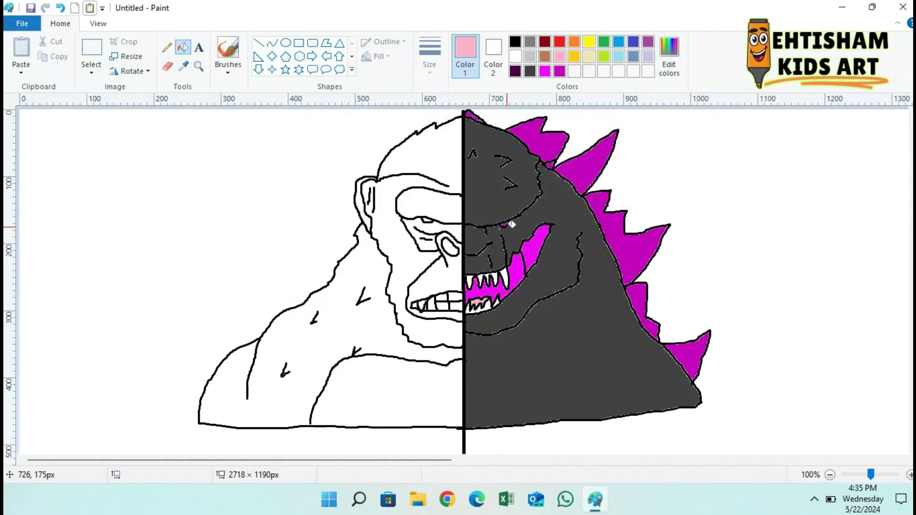
Paint over Godzilla's eye in bright magenta and the gorilla's eye in yellow with a brush.
click(228, 69)
click(397, 109)
click(544, 71)
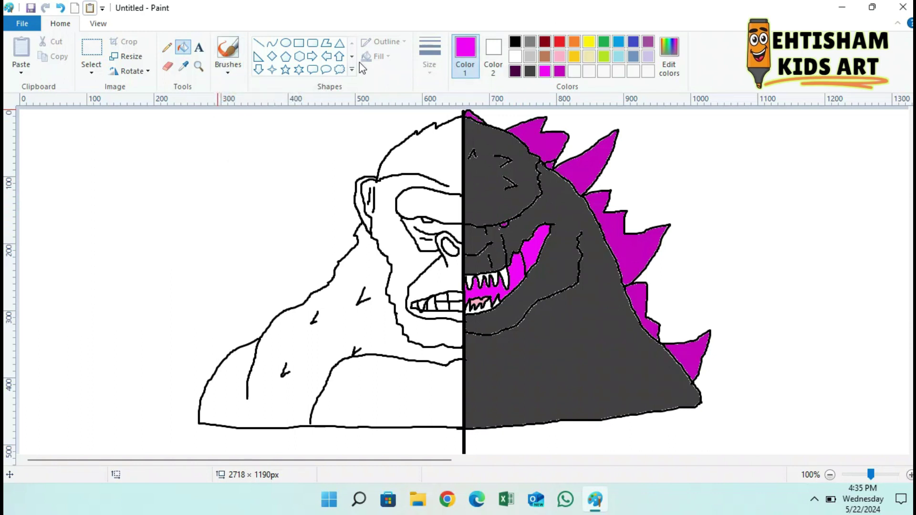
click(234, 52)
click(430, 57)
click(462, 123)
drag(504, 219, 500, 226)
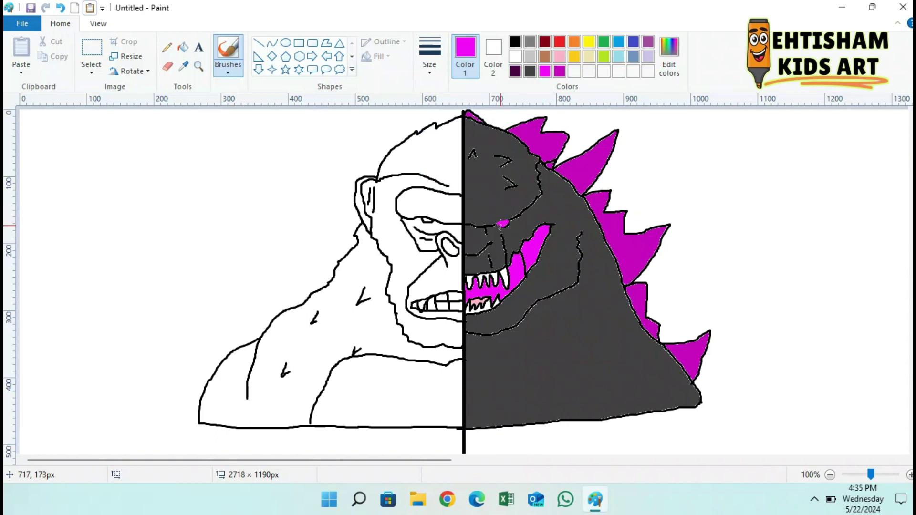
click(588, 41)
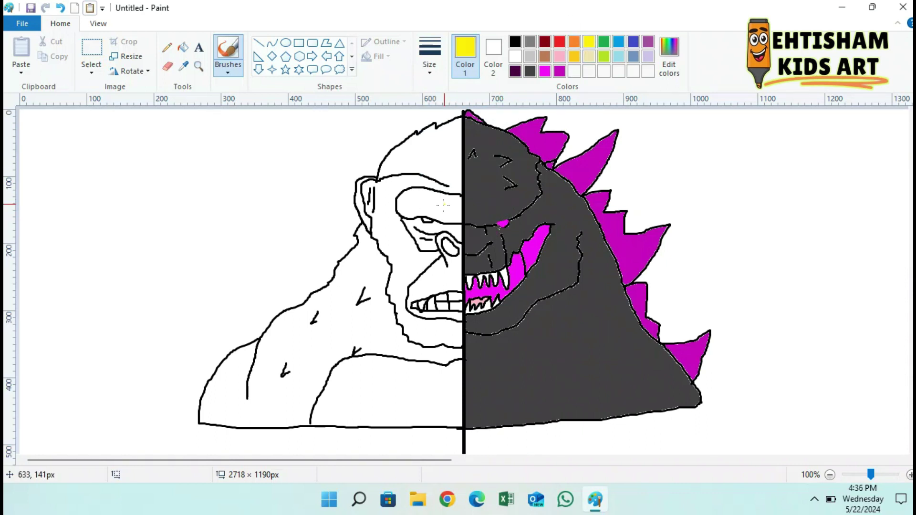
drag(430, 220, 428, 219)
Fill the gorilla's body, head fur and ear with a custom brown, leaving the inner face white.
click(183, 47)
click(669, 55)
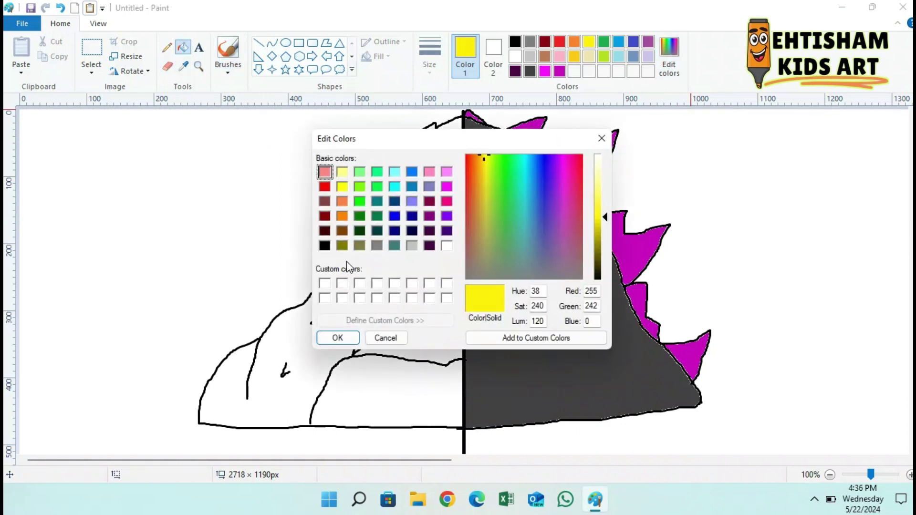
click(343, 230)
click(338, 336)
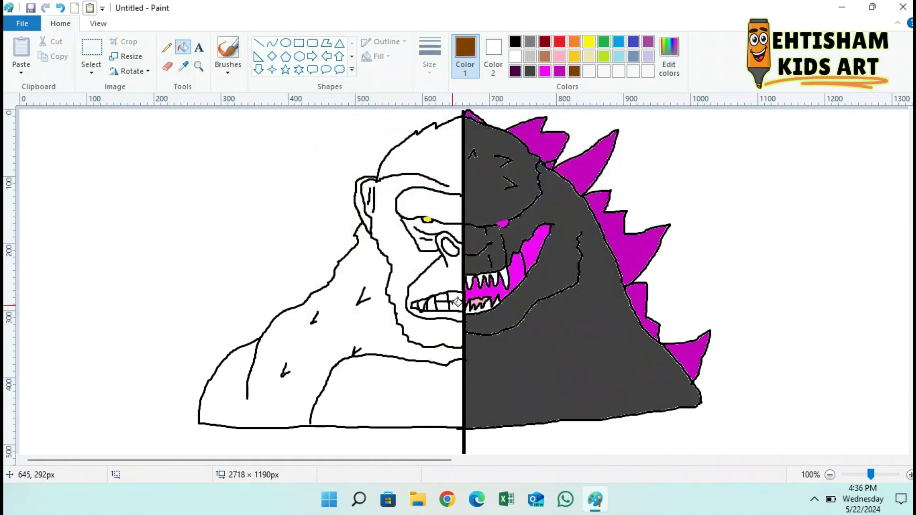
click(387, 316)
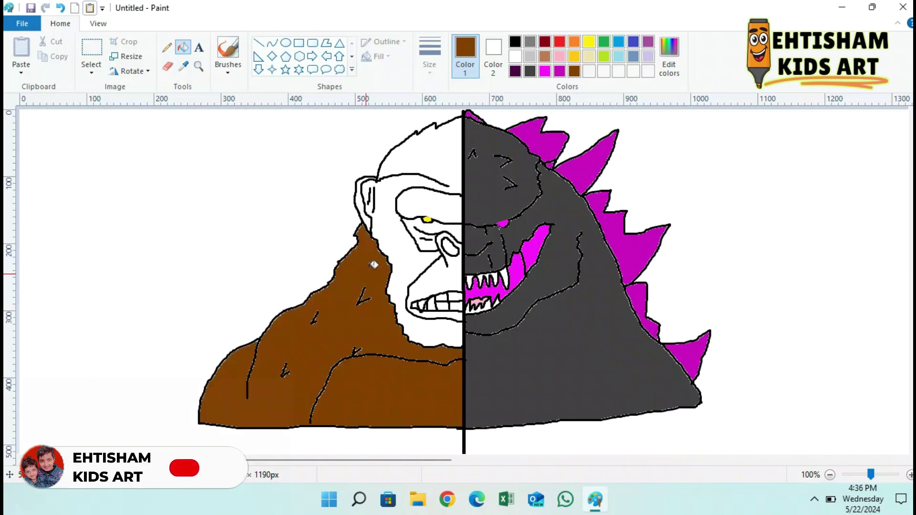
click(391, 217)
click(365, 198)
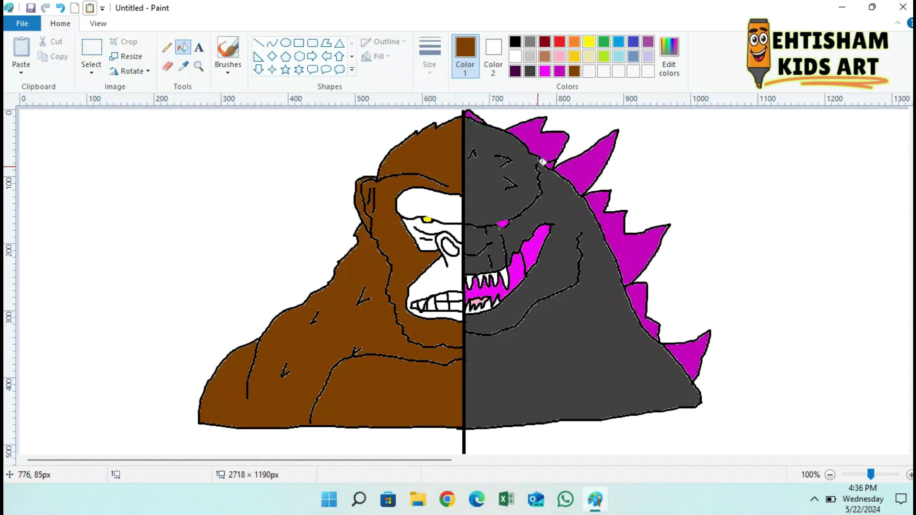
Fill the gorilla's inner face around the eye, nose and mouth with a custom light orange and the nostril with black.
click(670, 62)
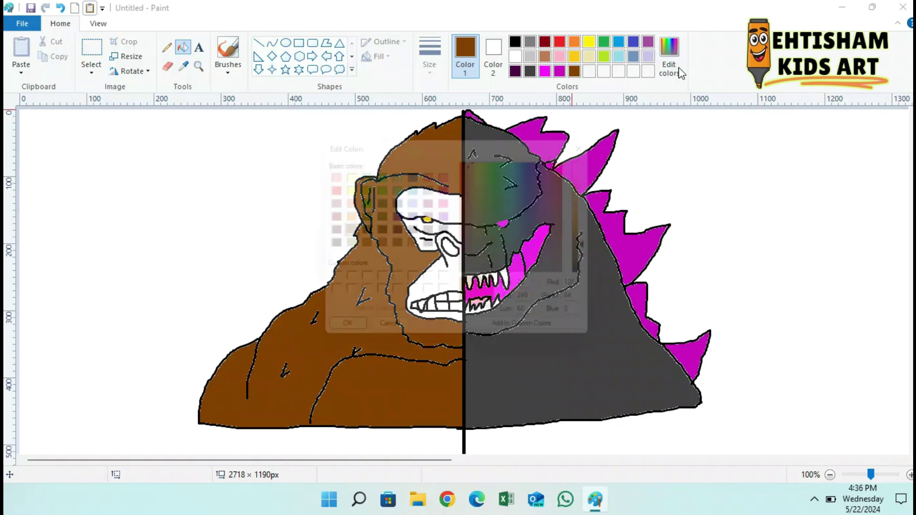
click(443, 283)
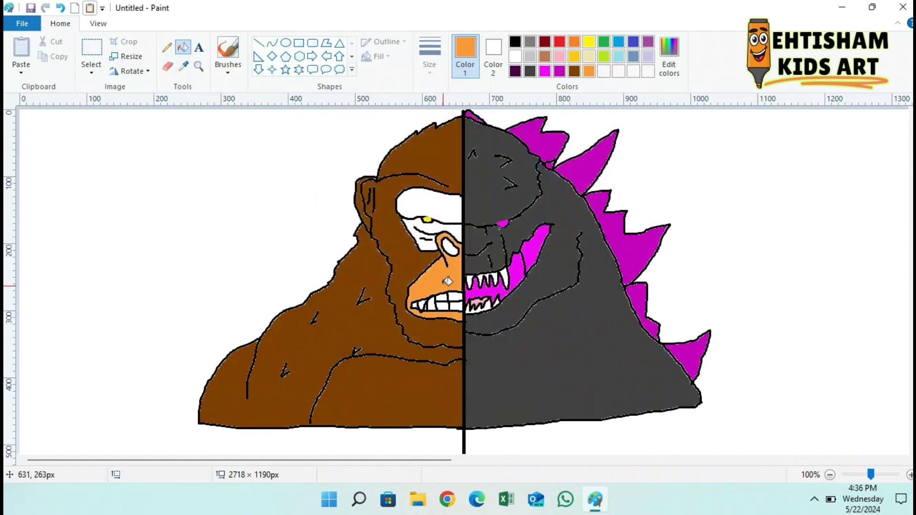
click(437, 209)
click(440, 225)
click(515, 42)
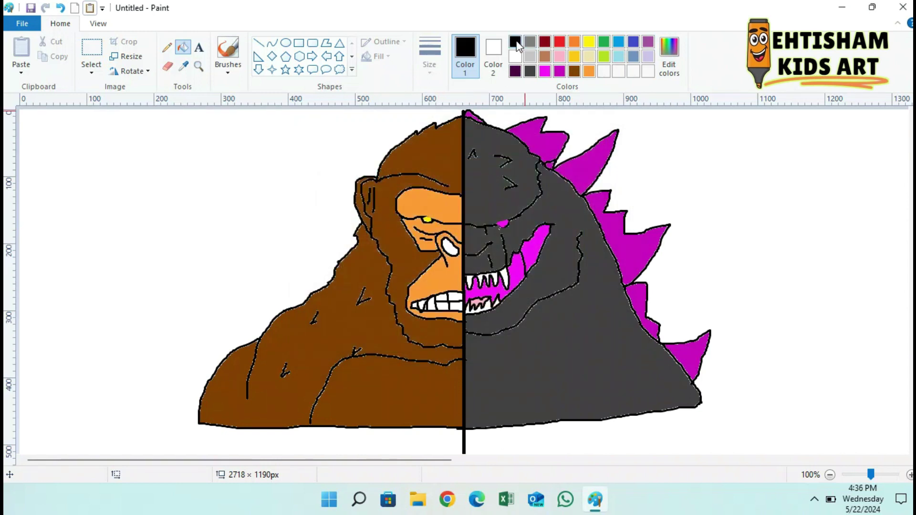
click(454, 249)
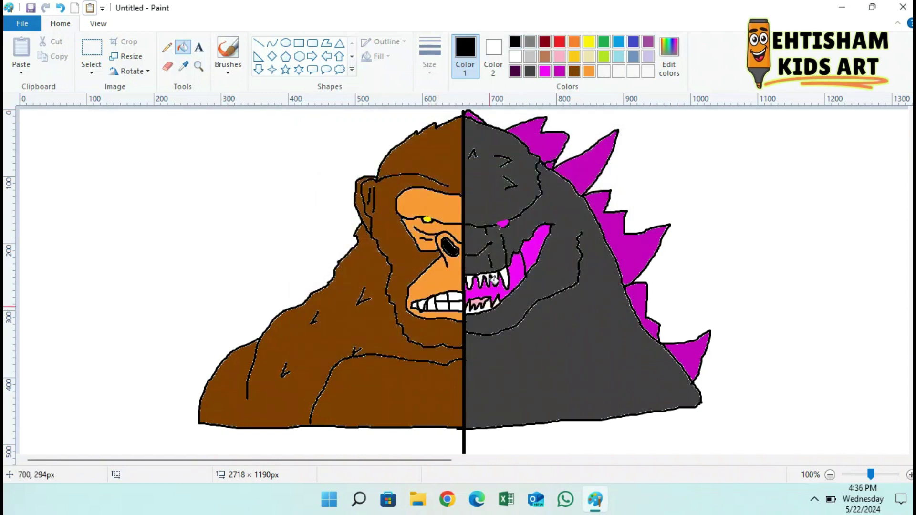
Recolor the gorilla's brow, under-eye area and muzzle with light gray.
click(530, 56)
click(446, 205)
click(443, 224)
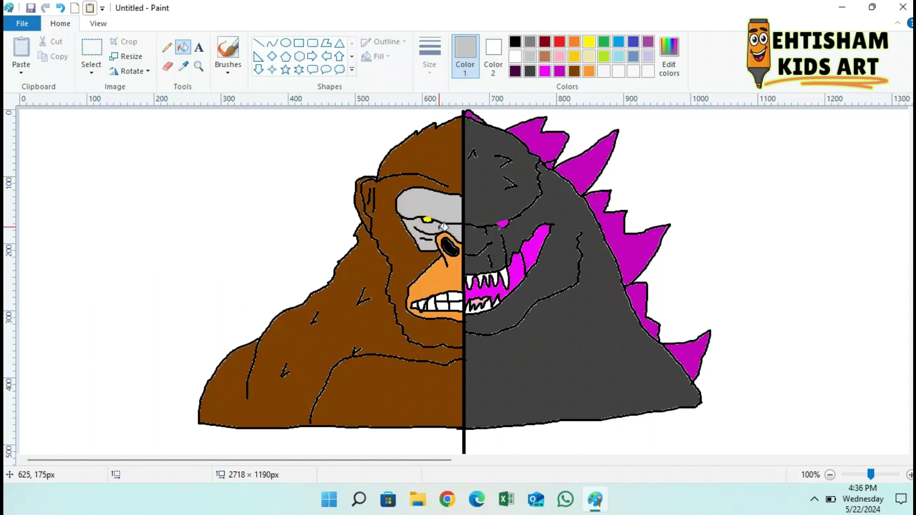
click(435, 263)
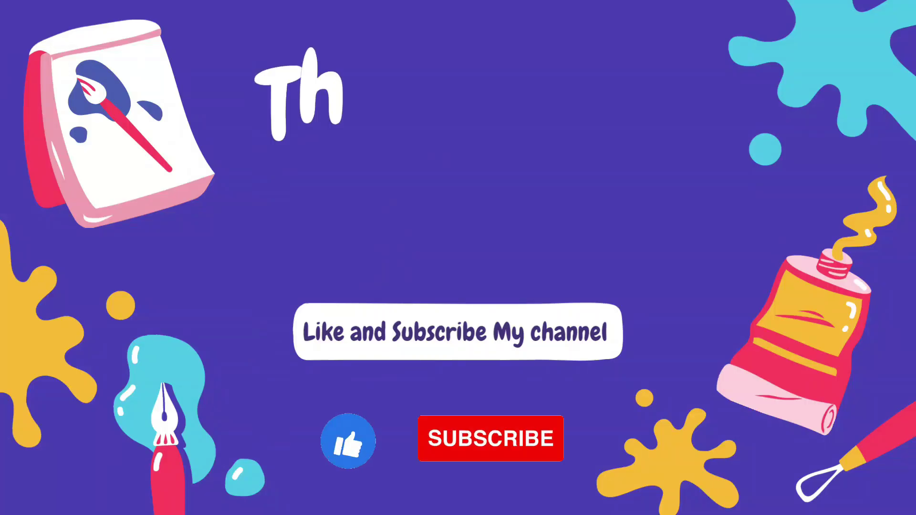